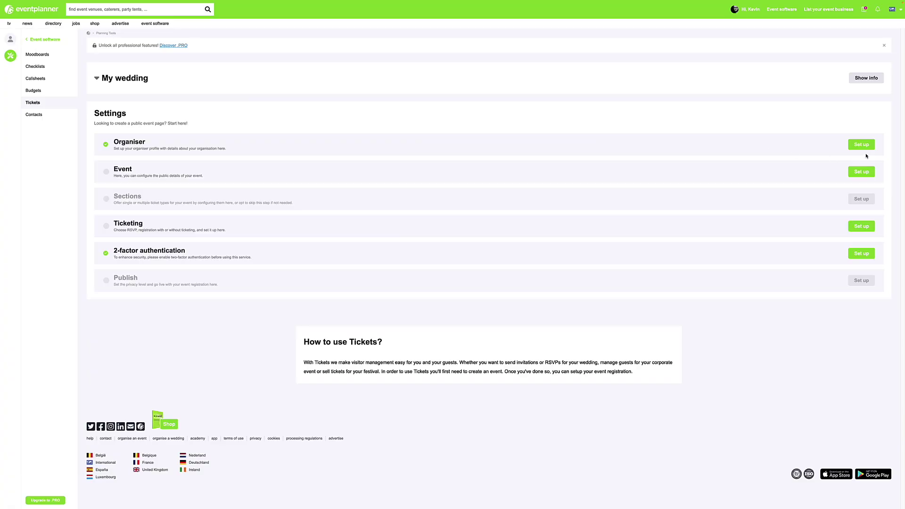
# Write the My wedding event intro text 'Information about wedding'
pyautogui.click(864, 146)
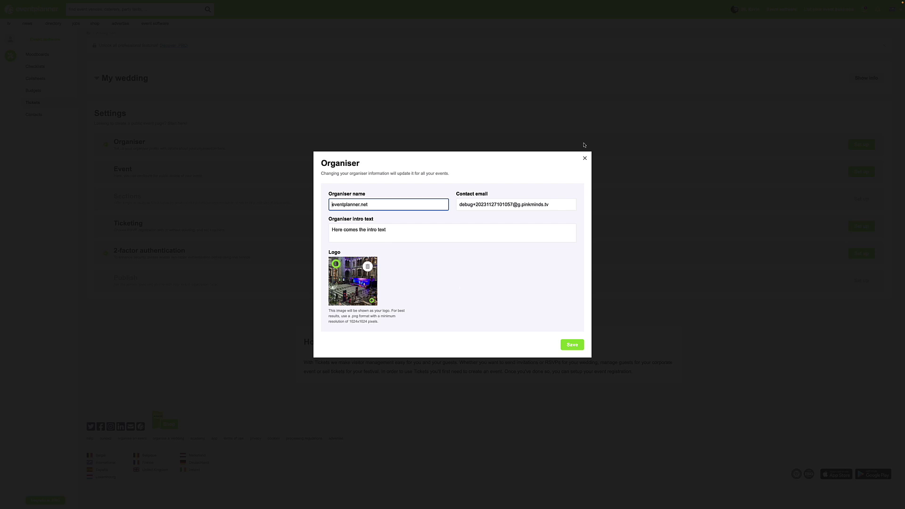
pyautogui.click(586, 159)
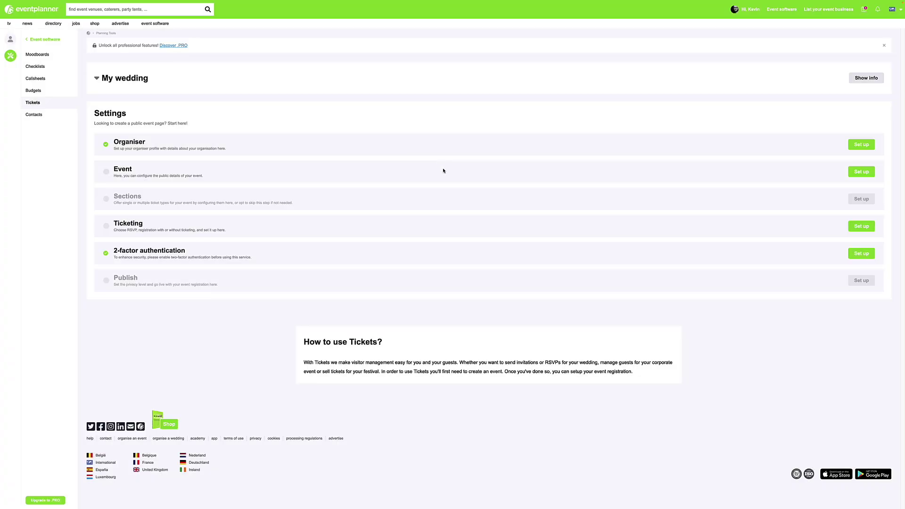
pyautogui.click(864, 173)
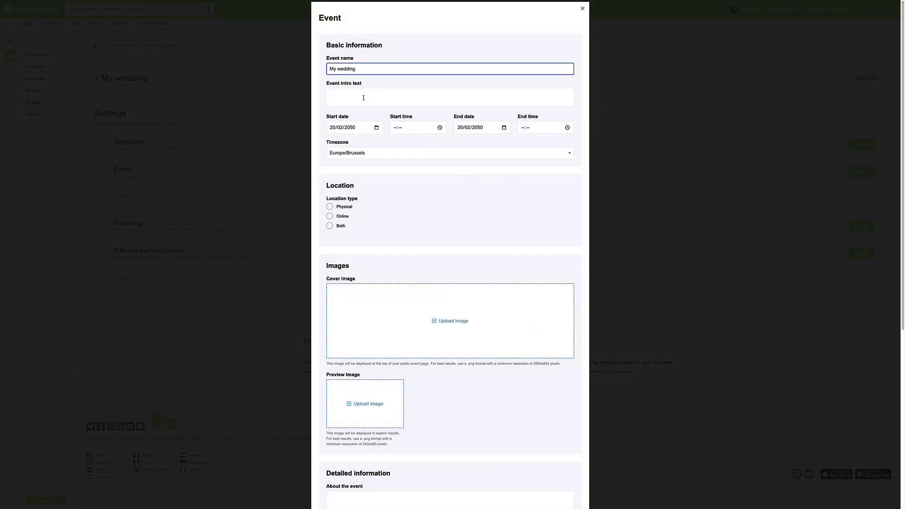
pyautogui.click(360, 95)
pyautogui.write('Information')
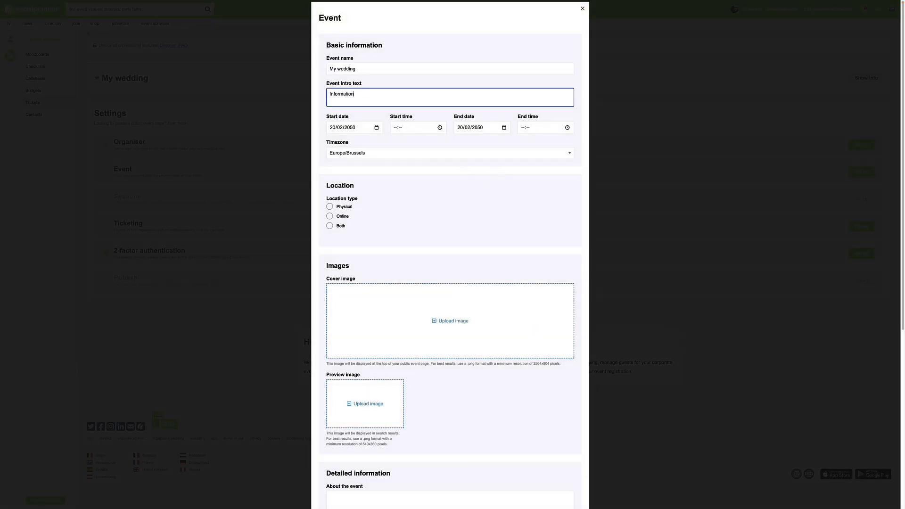
pyautogui.write(' about wedding')
# Set the event to start at 18:00 and end at 22:00
pyautogui.click(393, 128)
pyautogui.write('1800')
pyautogui.press('Tab')
pyautogui.press('Tab')
pyautogui.press('Tab')
pyautogui.press('Tab')
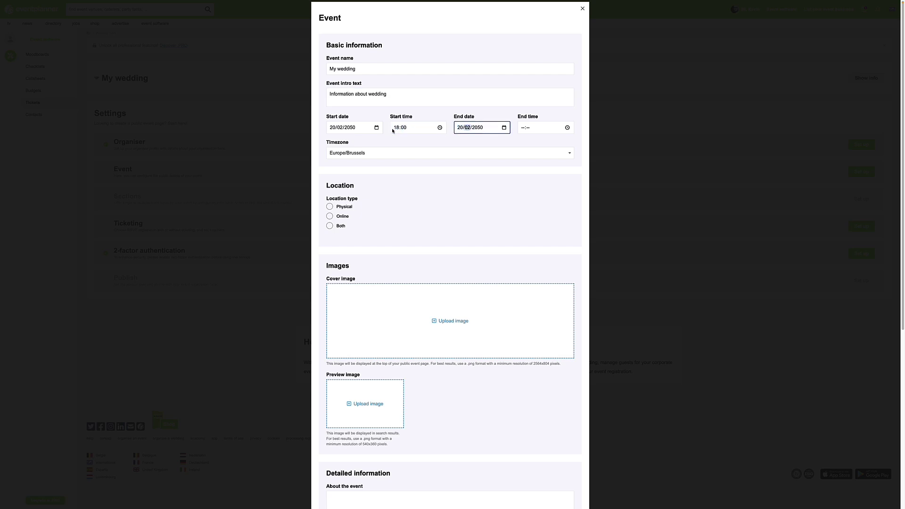
pyautogui.write('2200')
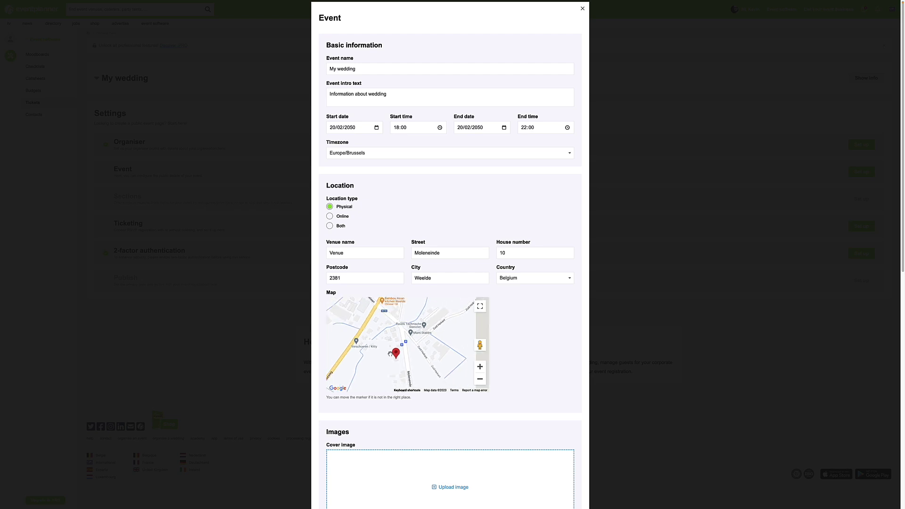
pyautogui.scroll(2, 391, 353)
pyautogui.scroll(3, 391, 353)
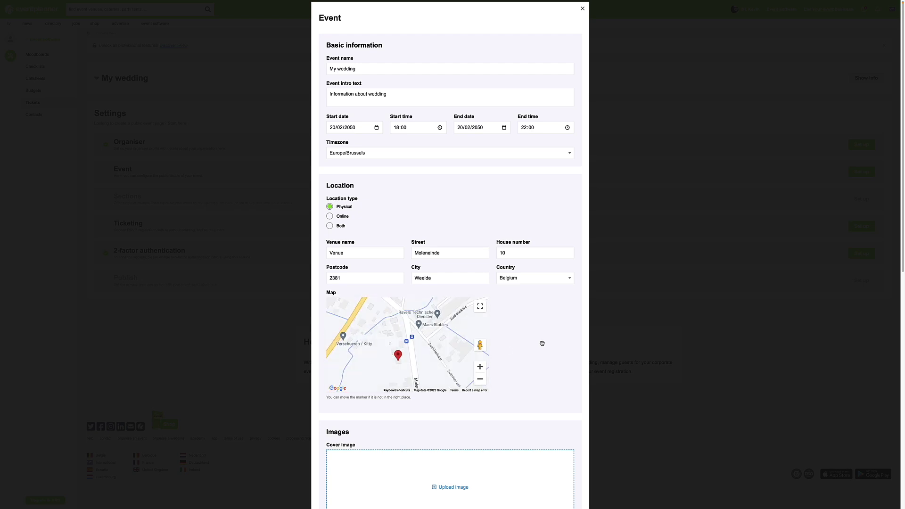
pyautogui.scroll(-2, 555, 262)
pyautogui.scroll(-2, 555, 261)
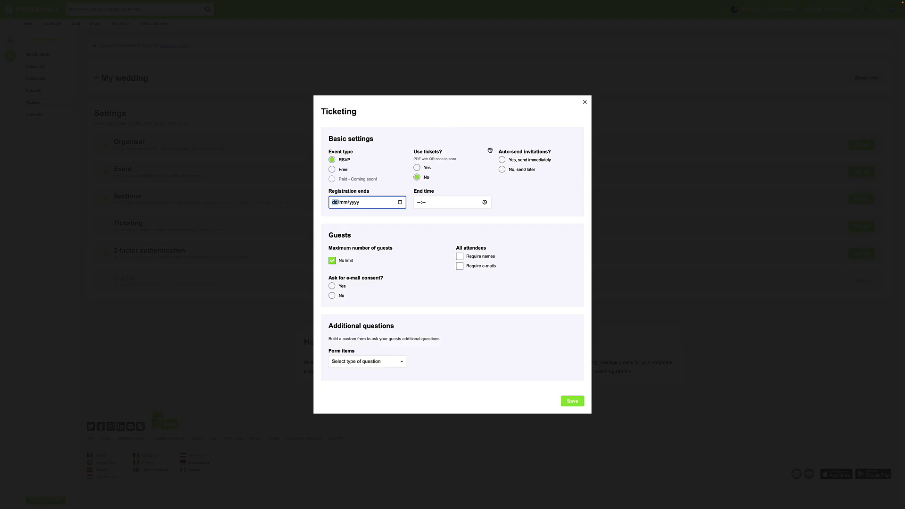
# Send invitations immediately and close registration on 10/02/2025 at 12:00
pyautogui.click(503, 161)
pyautogui.click(334, 202)
pyautogui.write('10022025')
pyautogui.click(417, 203)
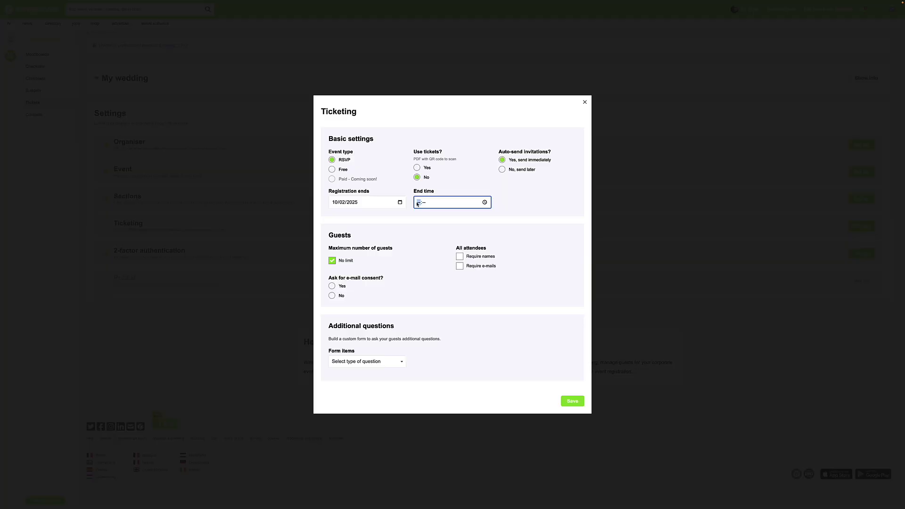
pyautogui.write('1200')
pyautogui.click(385, 260)
# Require every attendee's name and e-mail, then save the ticketing settings
pyautogui.click(460, 257)
pyautogui.click(460, 266)
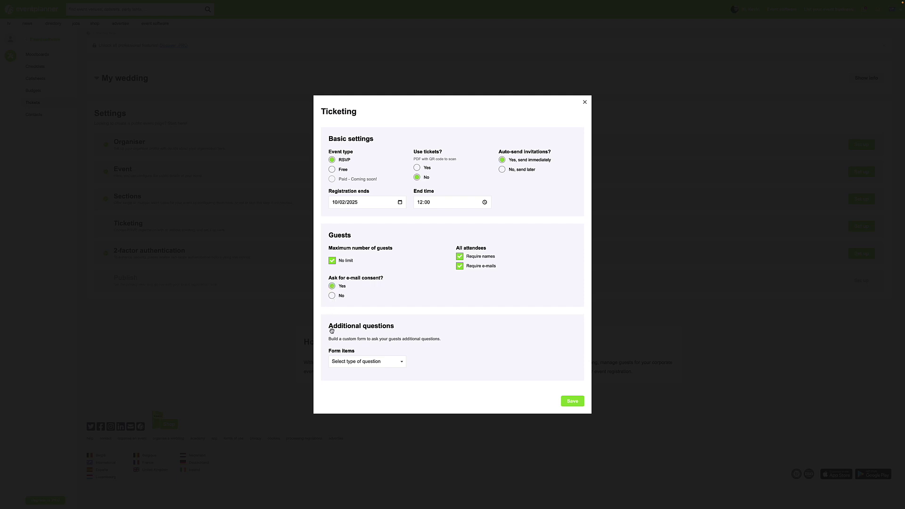
pyautogui.click(364, 362)
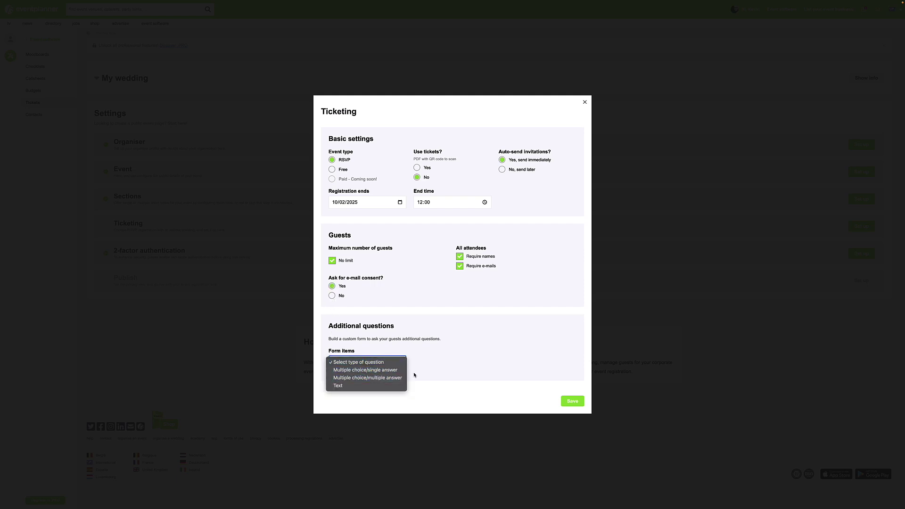
pyautogui.click(506, 356)
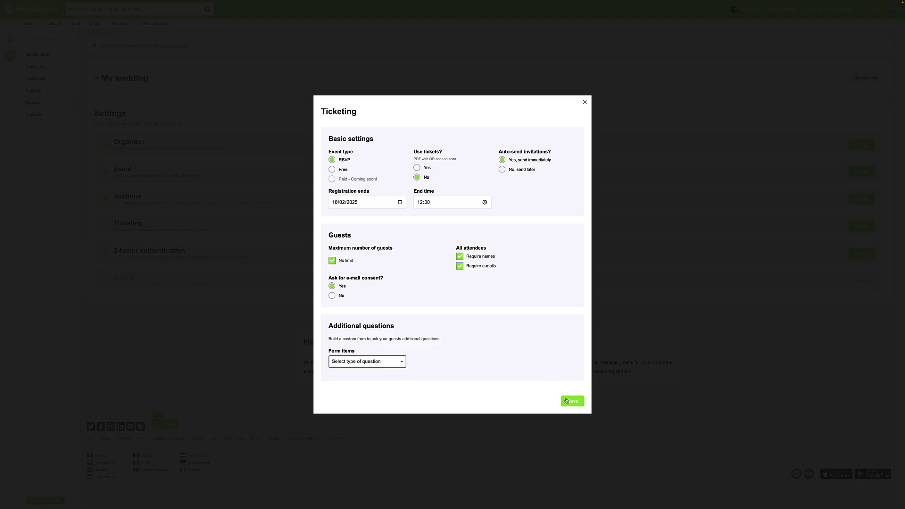
pyautogui.click(571, 402)
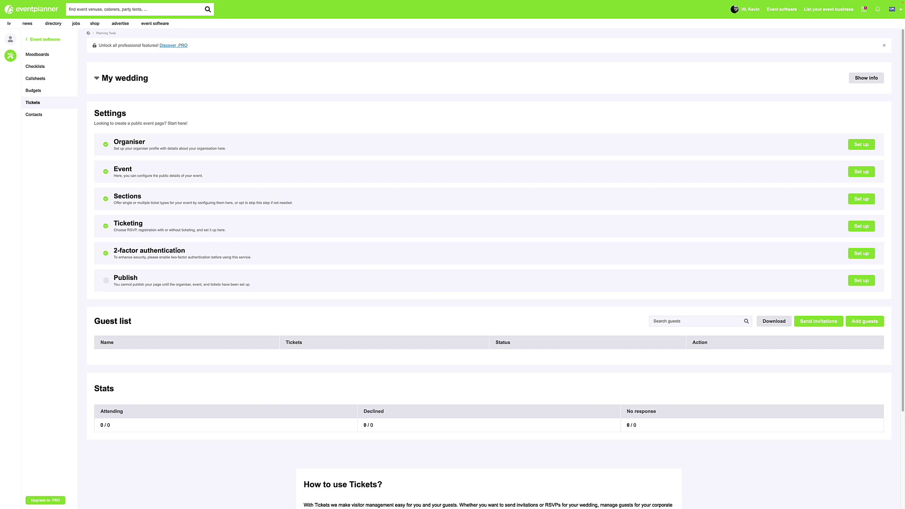
# Set the My wedding page status to Active and save it
pyautogui.click(862, 281)
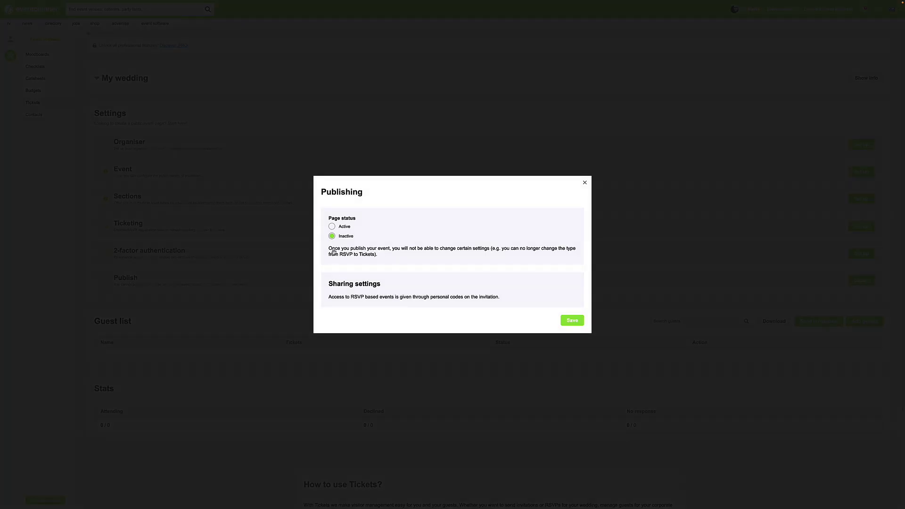
pyautogui.click(331, 227)
pyautogui.click(571, 321)
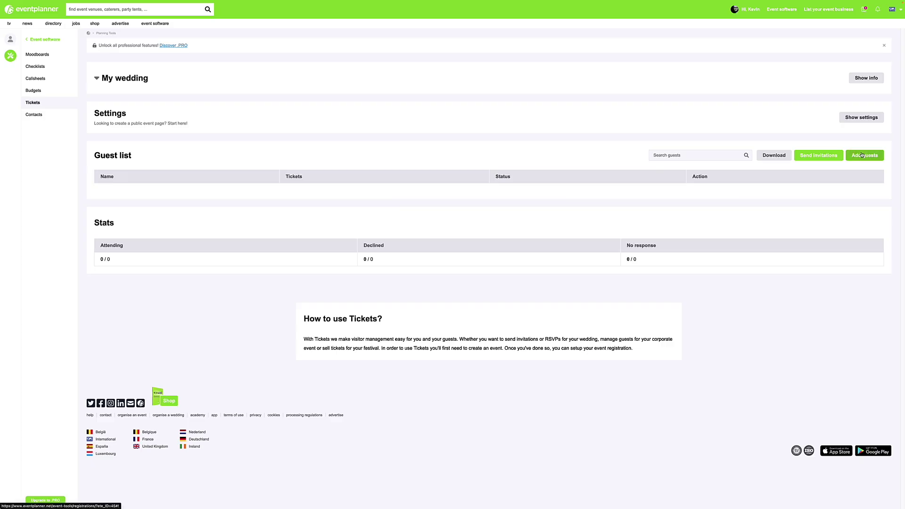
# Add a guest with their first name, last name, e-mail and 3 tickets
pyautogui.click(865, 155)
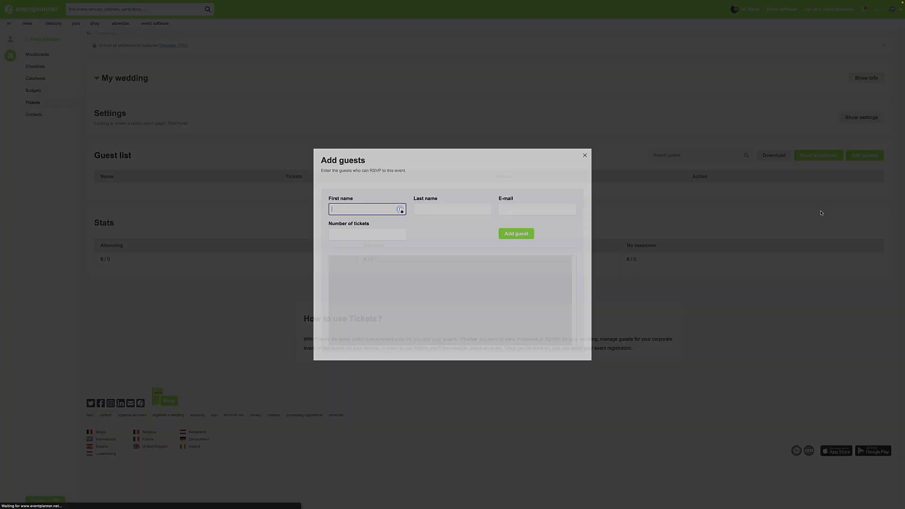
pyautogui.press('Tab')
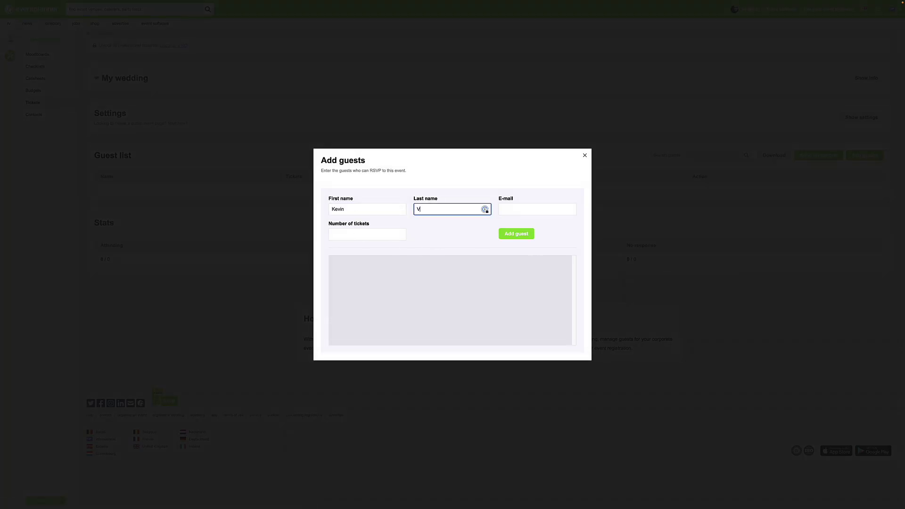
pyautogui.press('BackSpace')
pyautogui.press('BackSpace')
pyautogui.press('Tab')
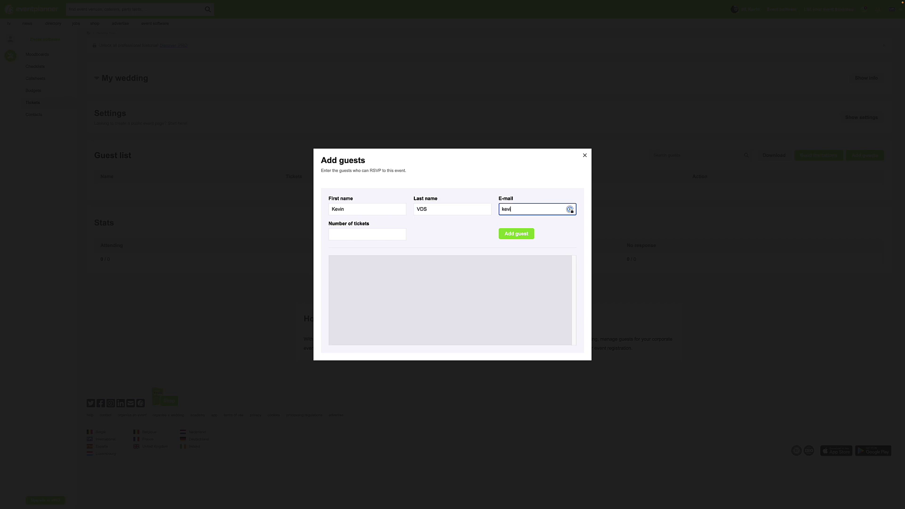
pyautogui.click(375, 236)
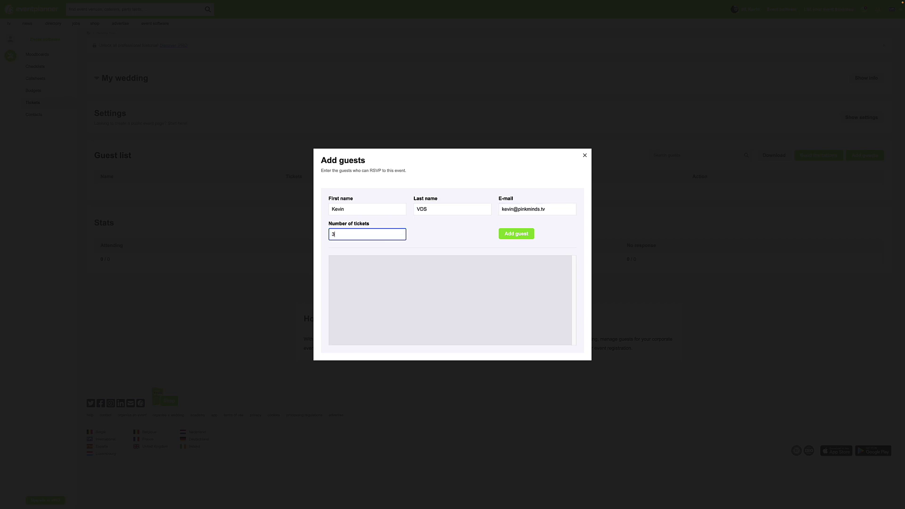
pyautogui.click(516, 234)
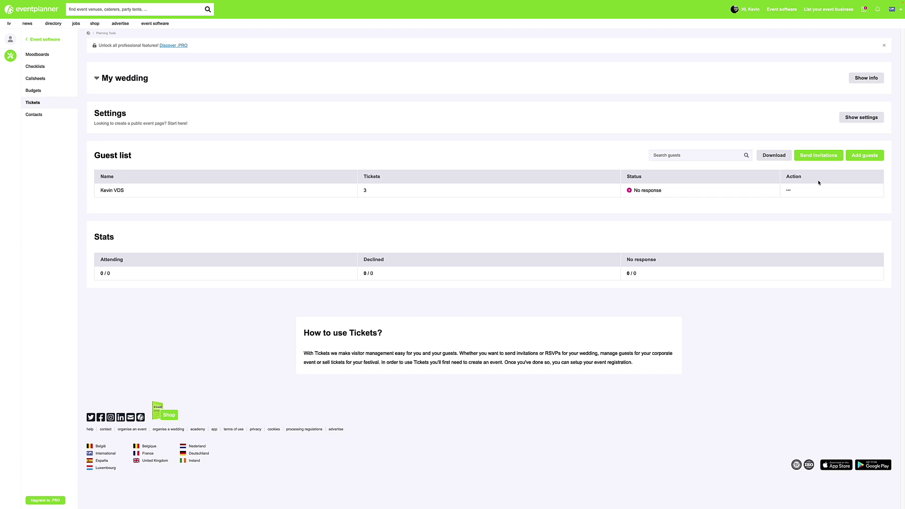
# Send invitations to all guests who haven't received one yet
pyautogui.click(829, 152)
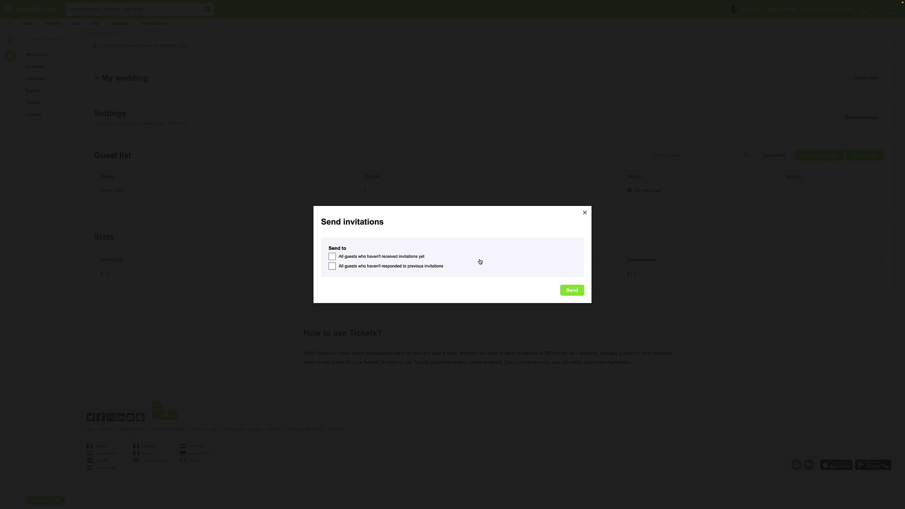
pyautogui.click(332, 256)
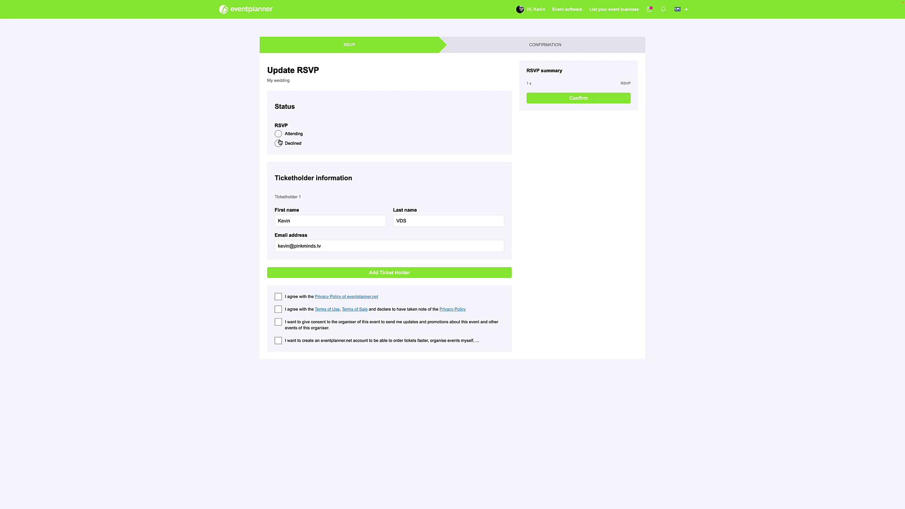
# RSVP as attending and add a second ticketholder's first name, last name and e-mail
pyautogui.click(279, 134)
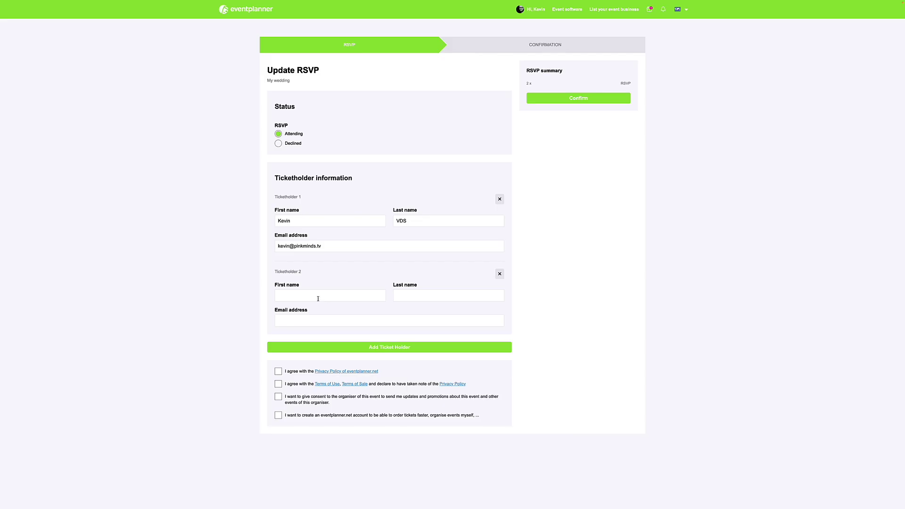
pyautogui.click(317, 297)
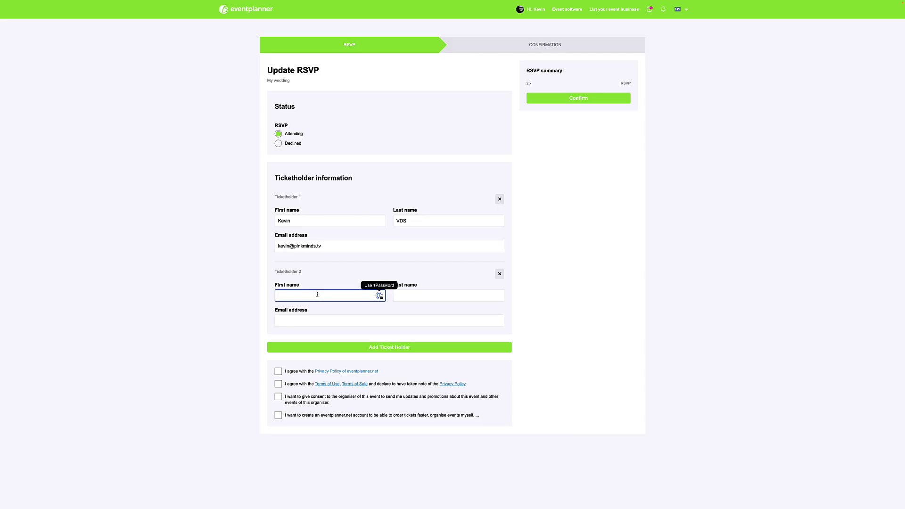
pyautogui.press('Tab')
pyautogui.press('Tab')
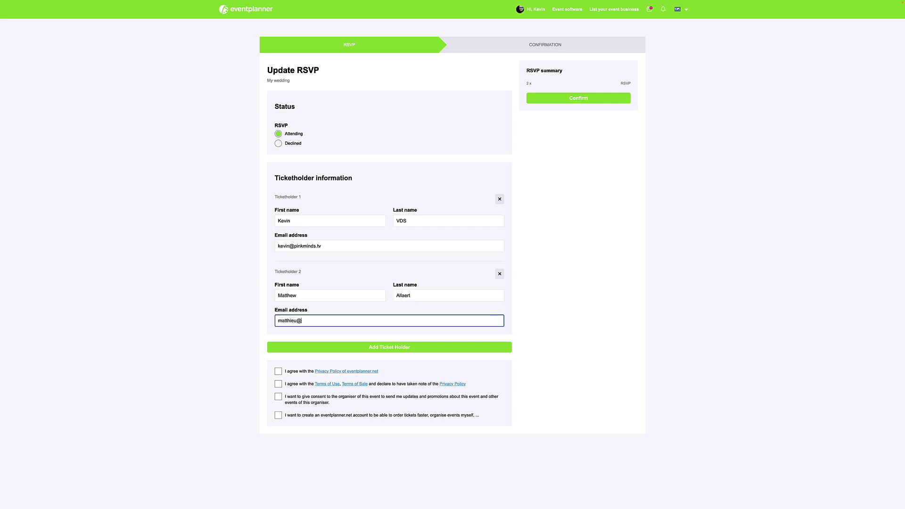
# Accept the privacy policy, terms of use and organiser updates, then confirm the RSVP
pyautogui.click(278, 372)
pyautogui.click(278, 384)
pyautogui.click(278, 396)
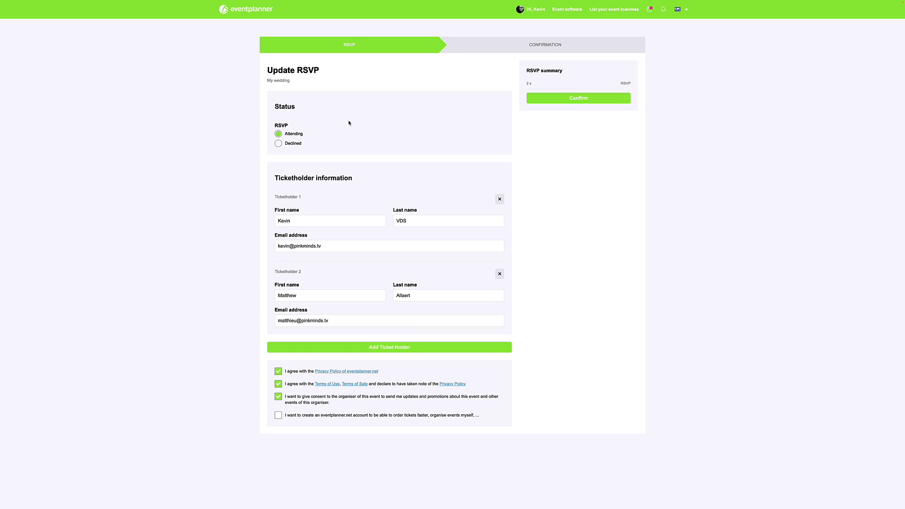
pyautogui.click(550, 100)
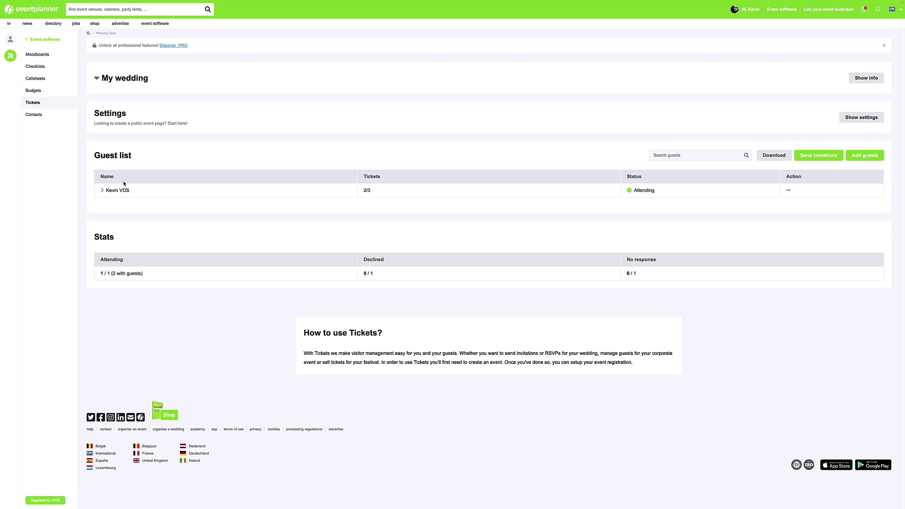
# Expand the attending guest's row, then view the ticket details and the guest's action menu
pyautogui.click(102, 190)
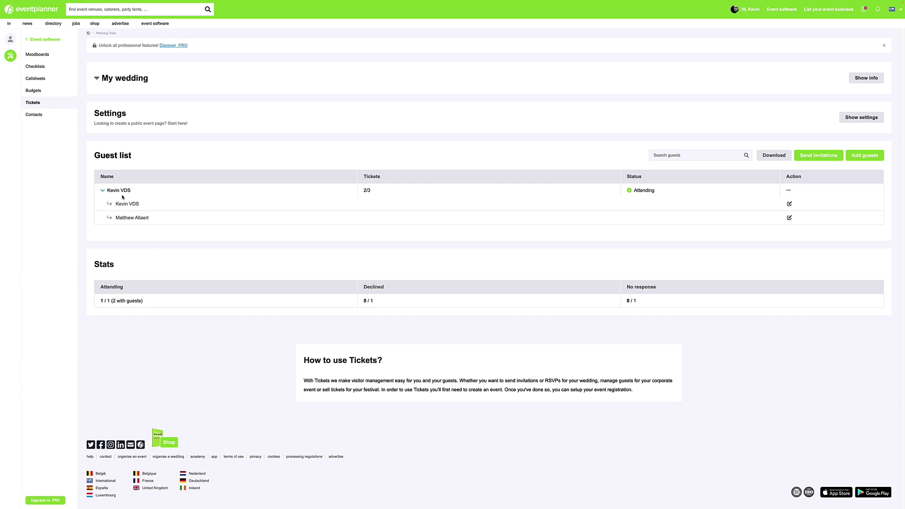
pyautogui.click(790, 205)
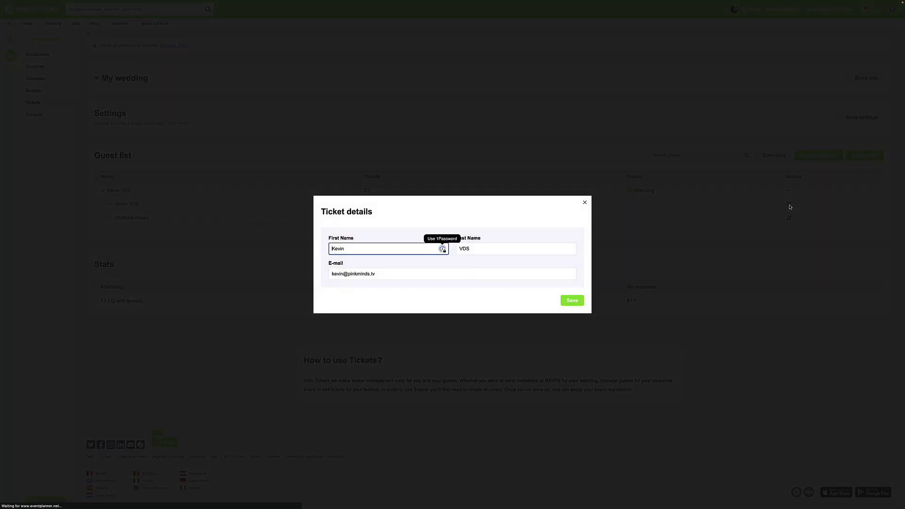
pyautogui.click(585, 202)
pyautogui.click(789, 191)
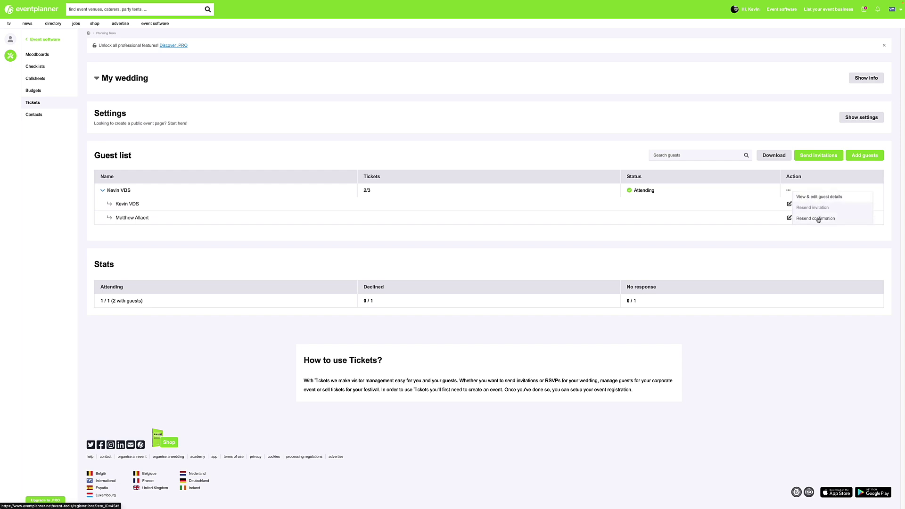
pyautogui.click(806, 146)
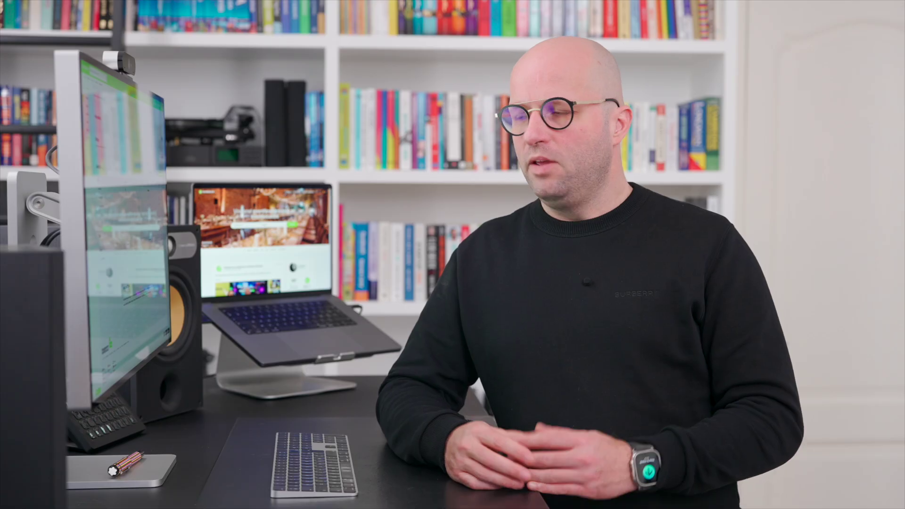